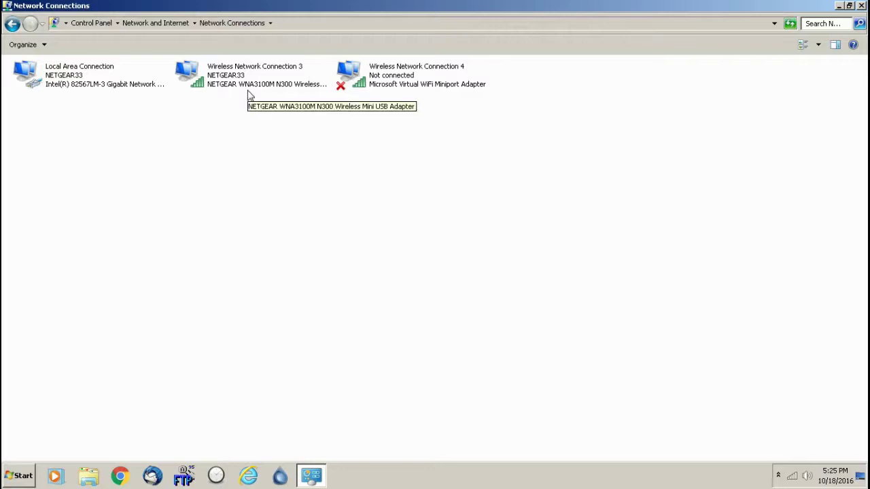
pyautogui.click(239, 83)
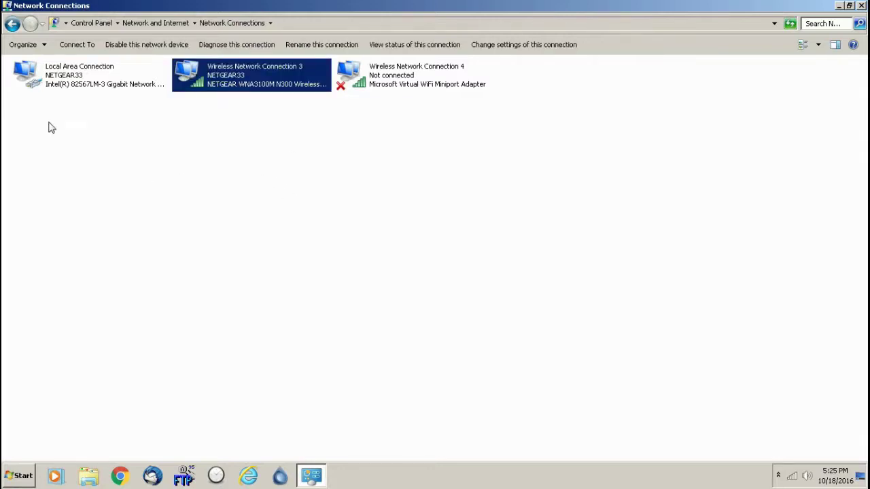
pyautogui.click(74, 87)
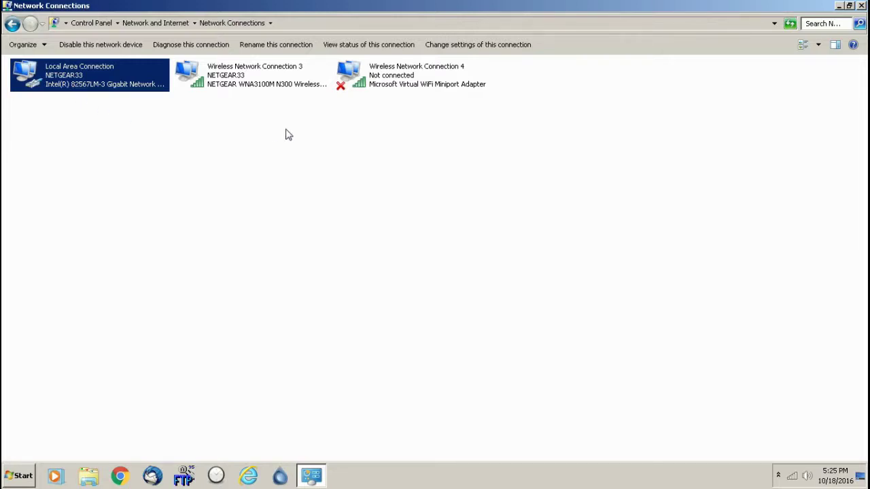
pyautogui.click(217, 91)
pyautogui.click(554, 278)
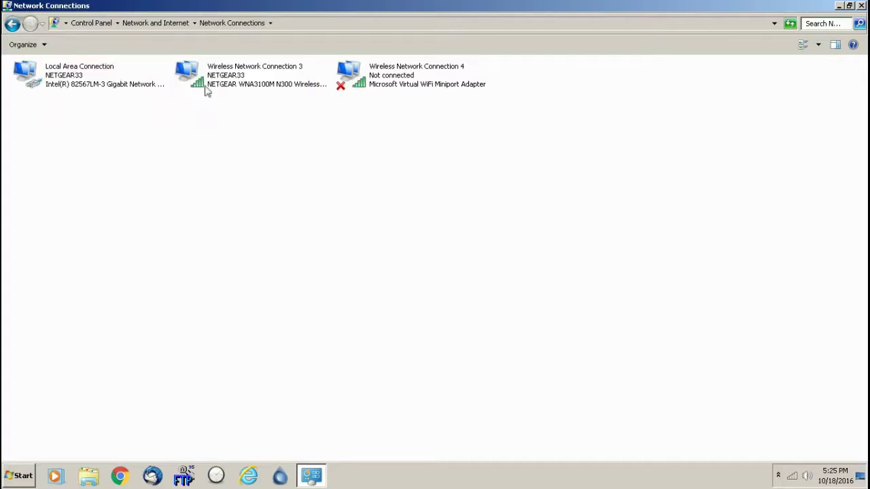
# Bring up the adapter settings through the Network and Sharing Center from the taskbar's network status, and close that extra window
pyautogui.rightClick(792, 480)
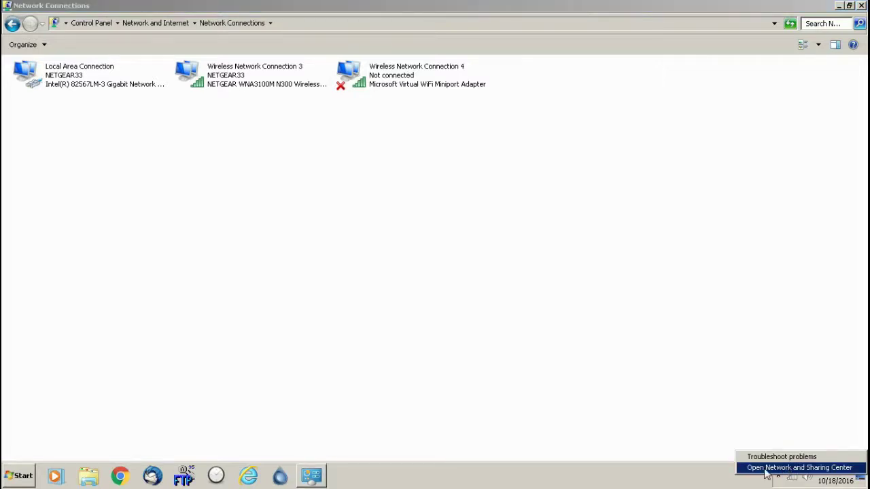
pyautogui.click(766, 469)
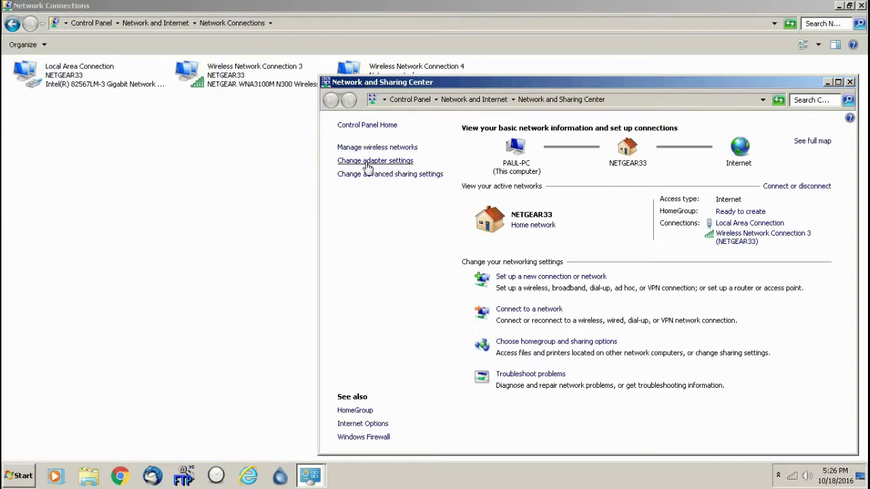
pyautogui.click(366, 163)
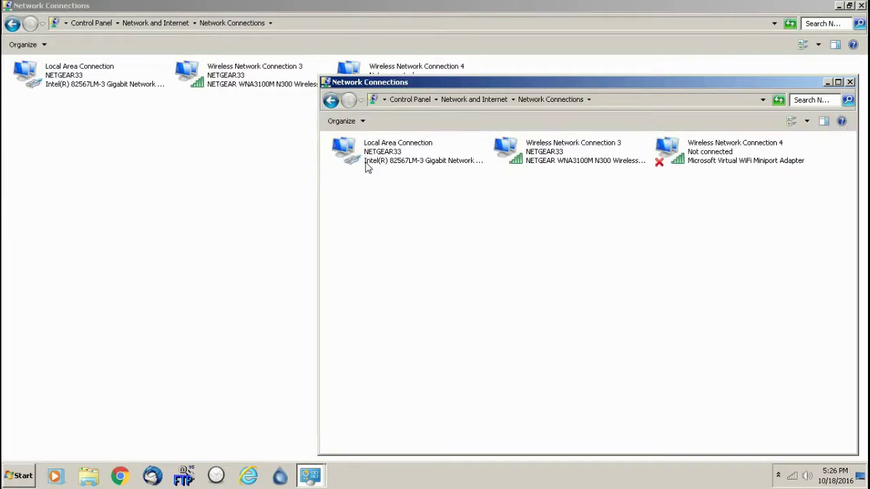
pyautogui.click(323, 83)
pyautogui.click(323, 82)
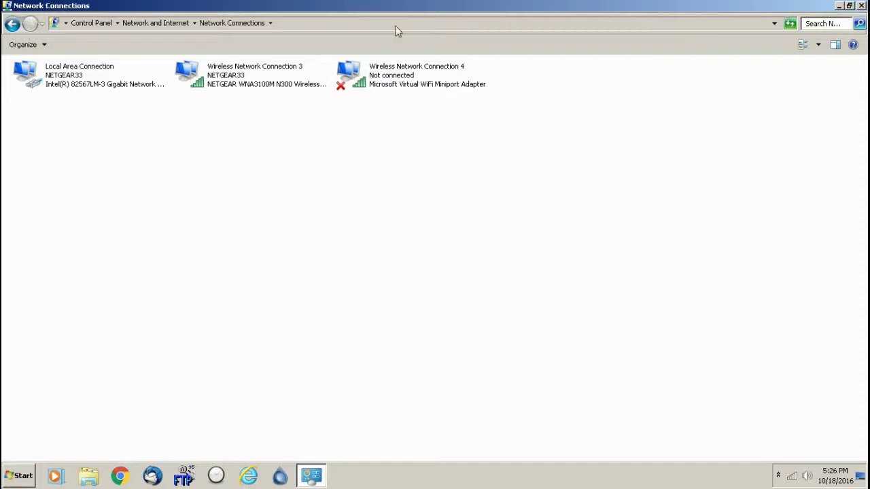
# Reach the adapter settings from Control Panel through Network and Internet and the Network and Sharing Center, and close that extra window
pyautogui.click(9, 480)
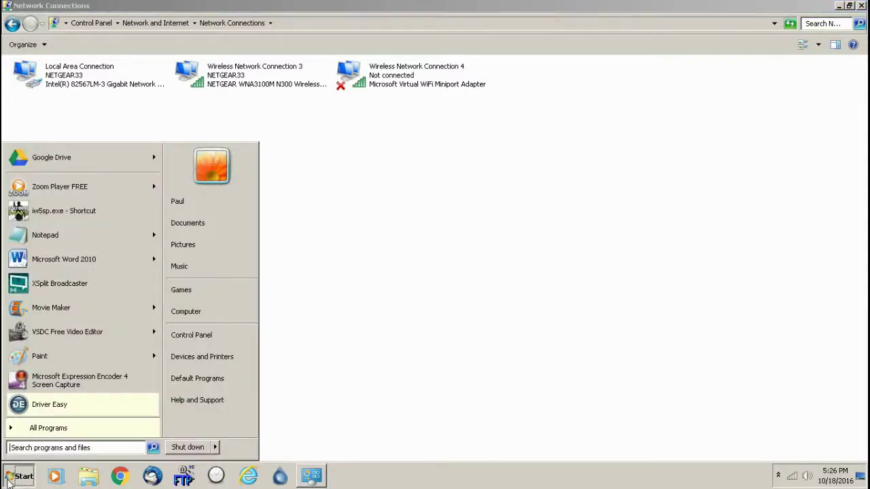
pyautogui.click(227, 341)
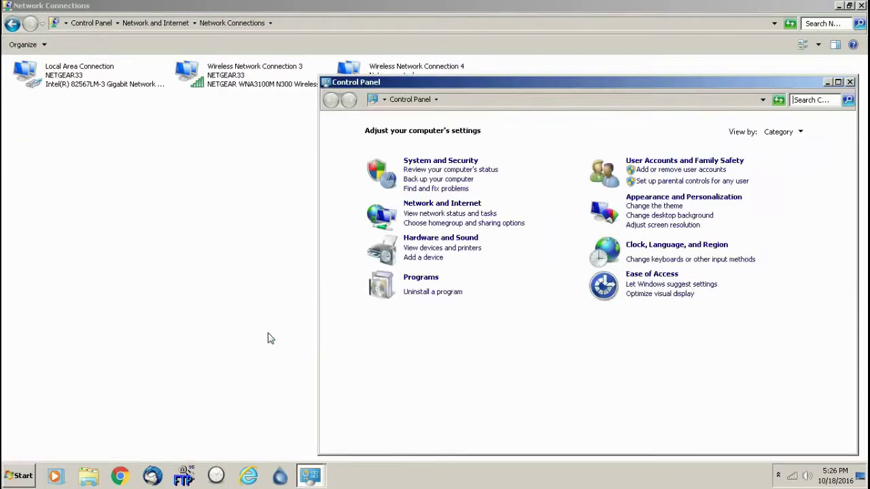
pyautogui.click(437, 203)
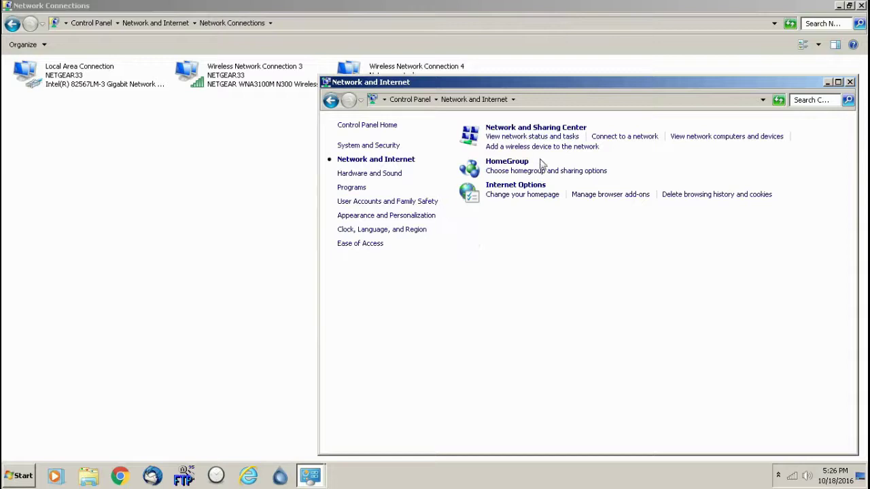
pyautogui.click(529, 139)
pyautogui.click(595, 82)
pyautogui.click(541, 131)
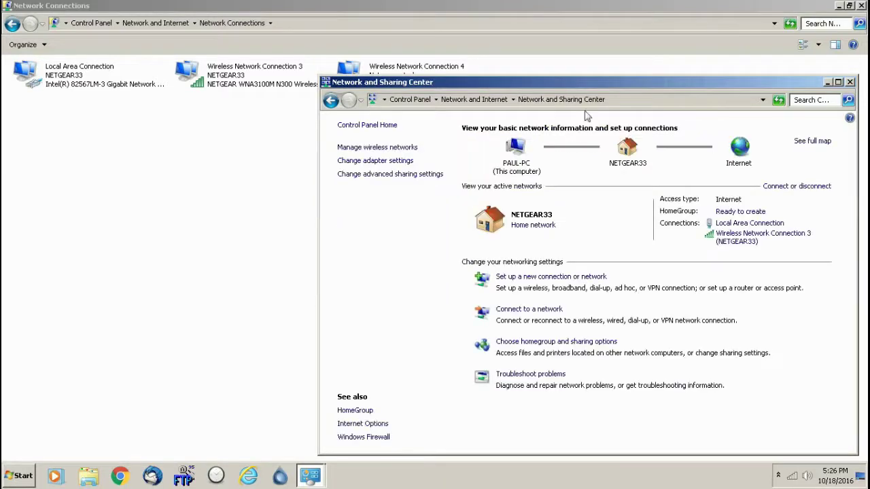
pyautogui.click(371, 162)
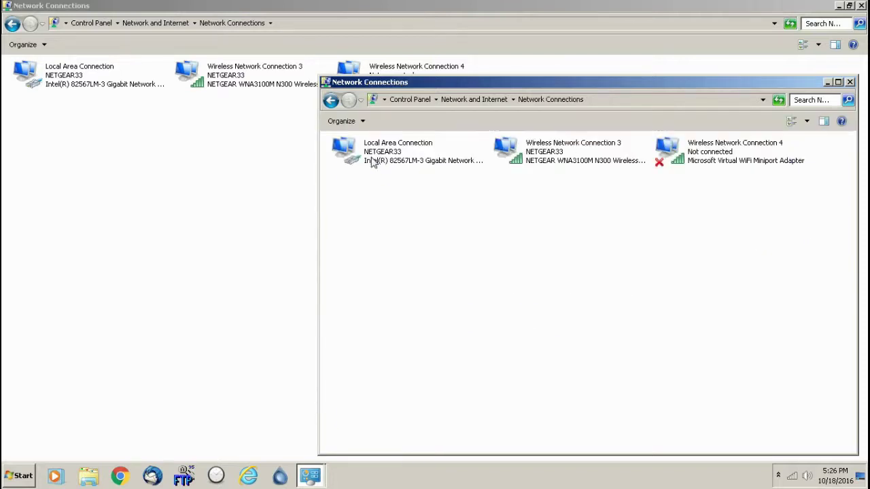
pyautogui.doubleClick(325, 82)
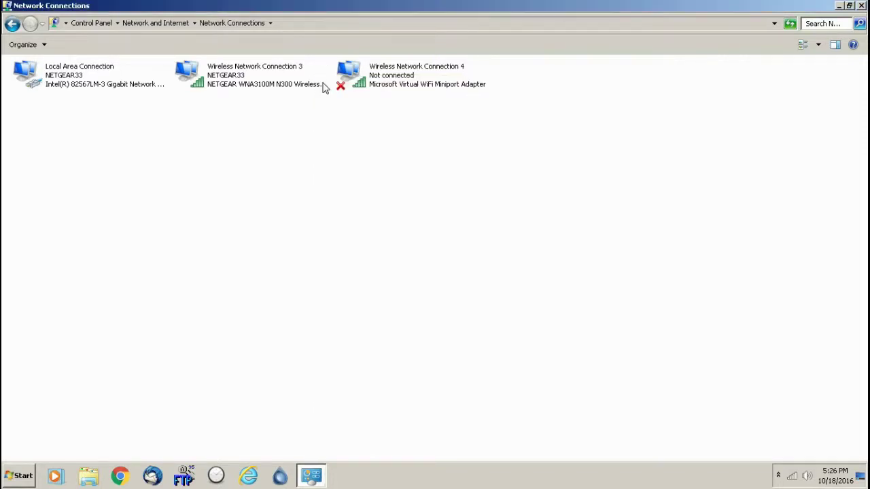
# Enable Internet Connection Sharing in the properties of Wireless Network Connection 3, with Local Area Connection as the home networking connection
pyautogui.click(235, 75)
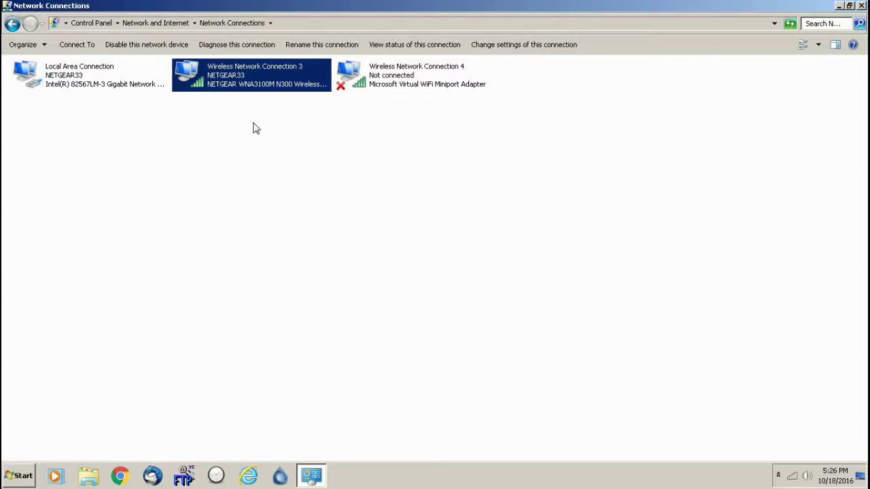
pyautogui.rightClick(235, 83)
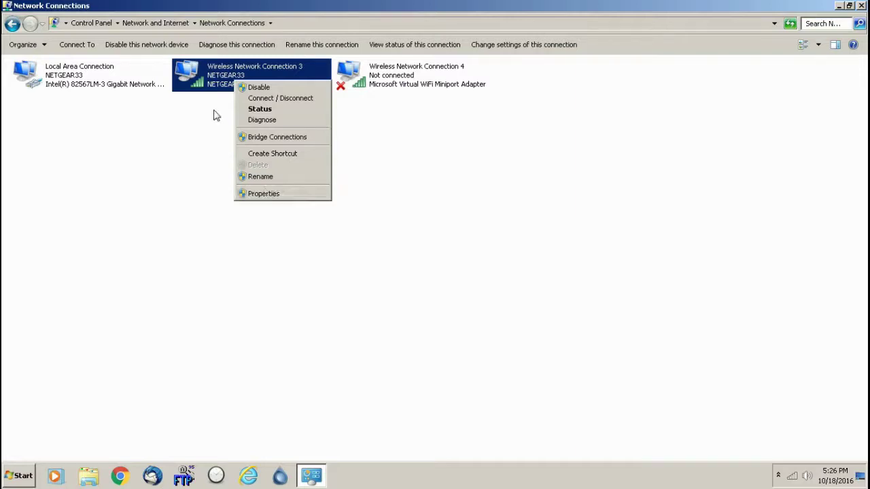
pyautogui.click(259, 197)
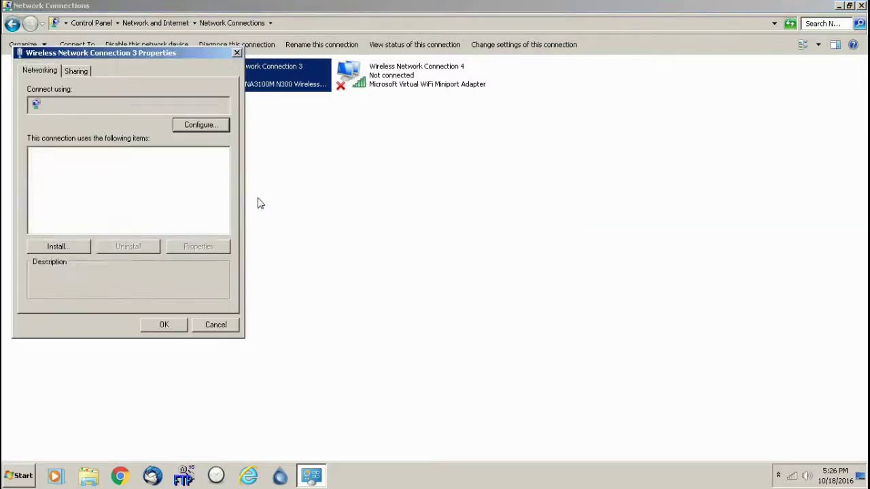
pyautogui.moveTo(164, 52); pyautogui.dragTo(436, 102)
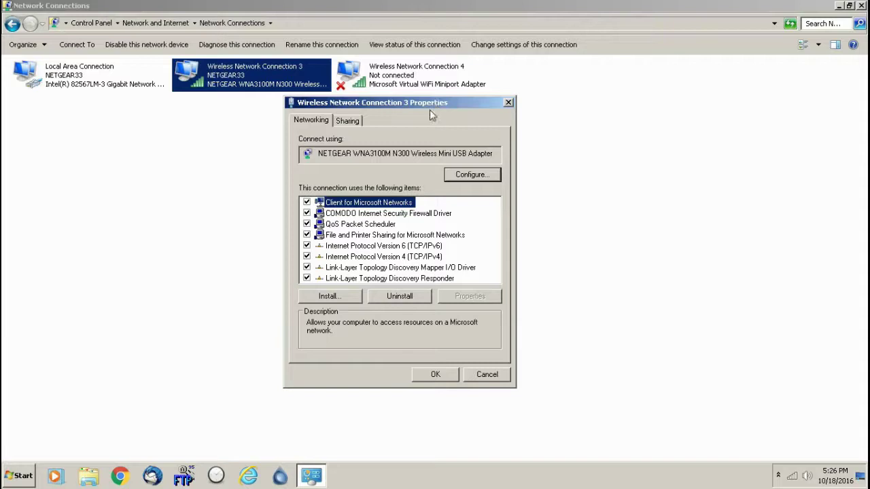
pyautogui.click(349, 121)
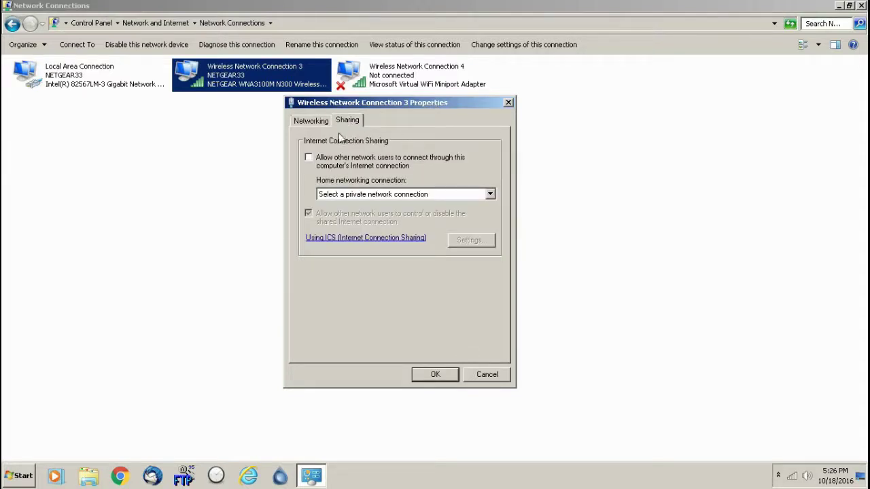
pyautogui.click(308, 158)
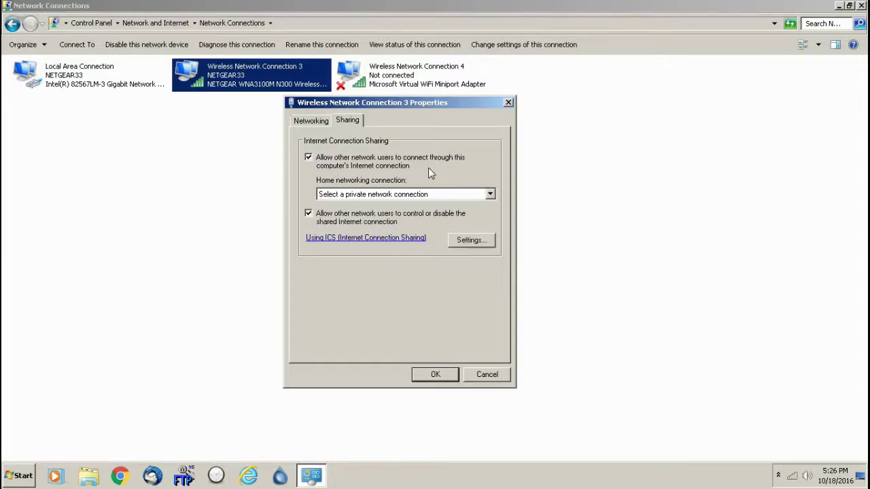
pyautogui.click(397, 197)
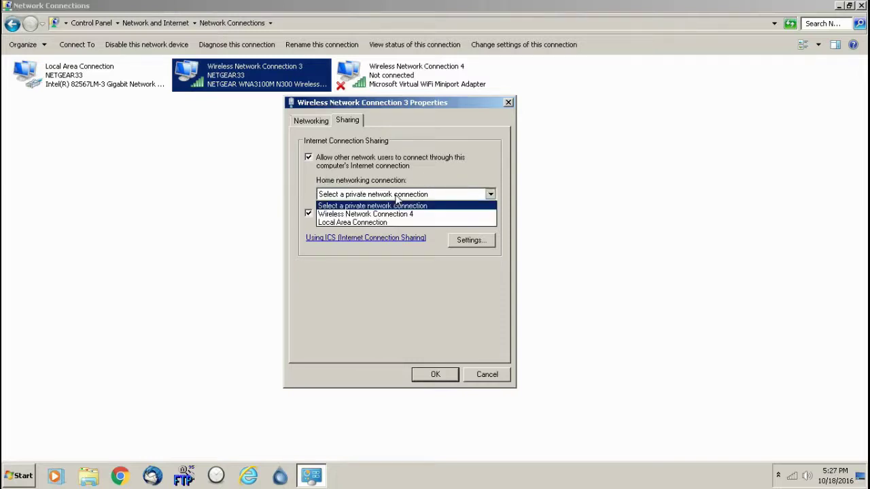
pyautogui.click(362, 224)
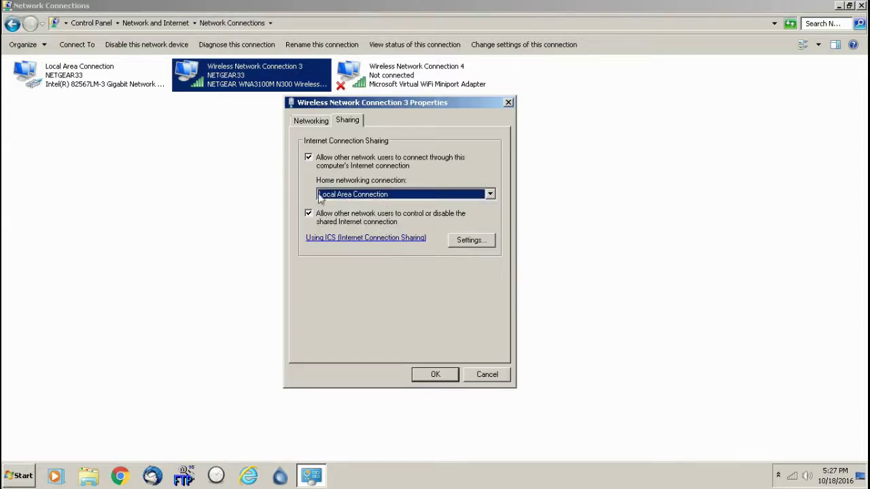
# Allow the FTP Server and IMAP3 services in the advanced sharing settings, and apply the wireless connection's properties
pyautogui.click(470, 241)
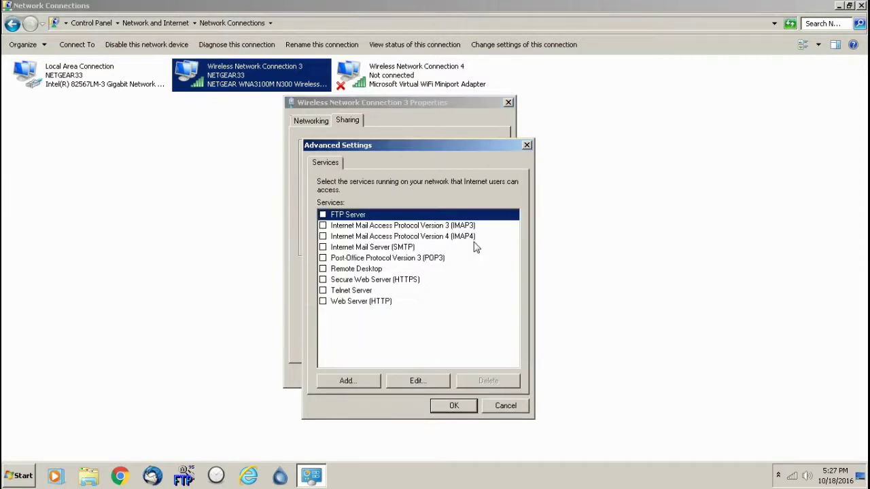
pyautogui.click(322, 215)
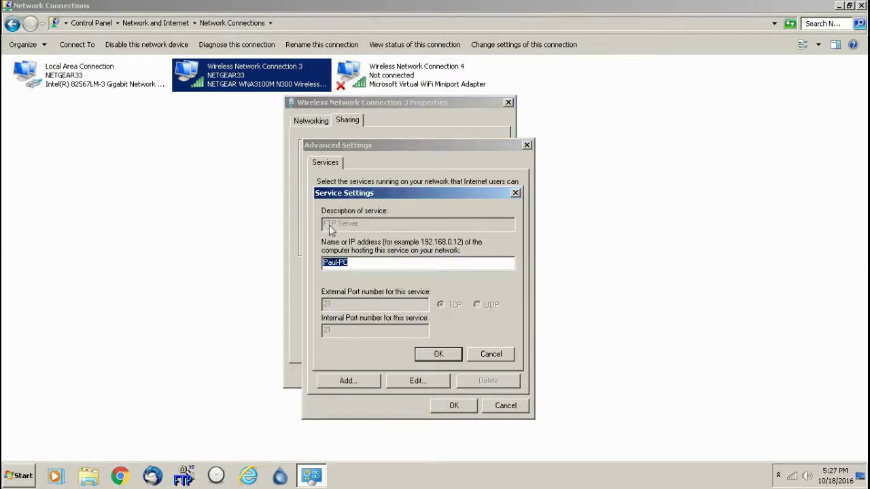
pyautogui.click(445, 356)
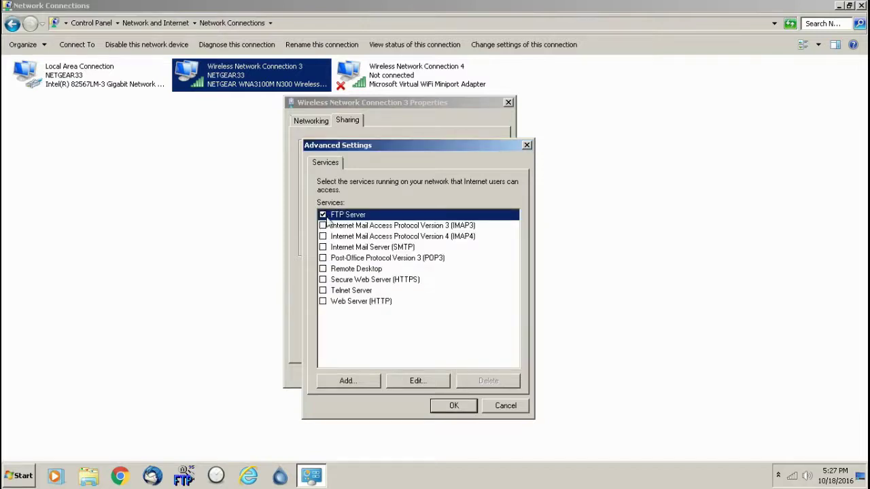
pyautogui.click(323, 225)
pyautogui.click(438, 354)
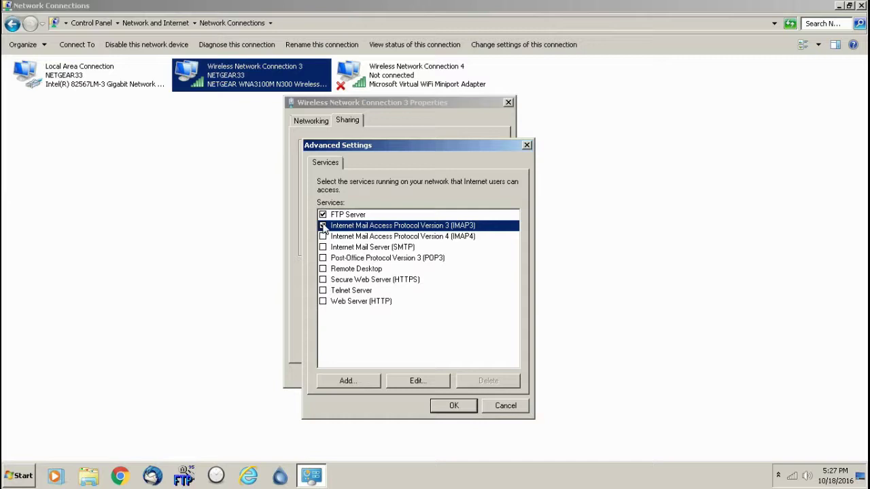
pyautogui.click(453, 405)
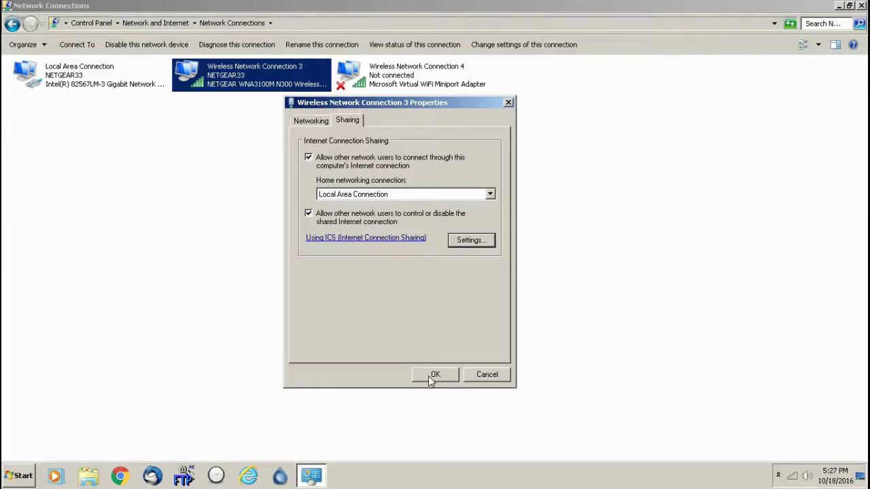
pyautogui.click(428, 376)
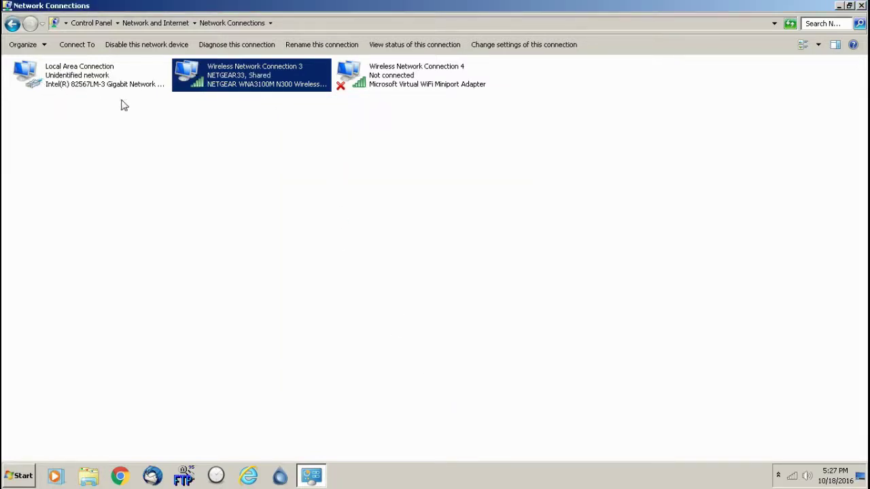
pyautogui.click(257, 138)
pyautogui.click(89, 80)
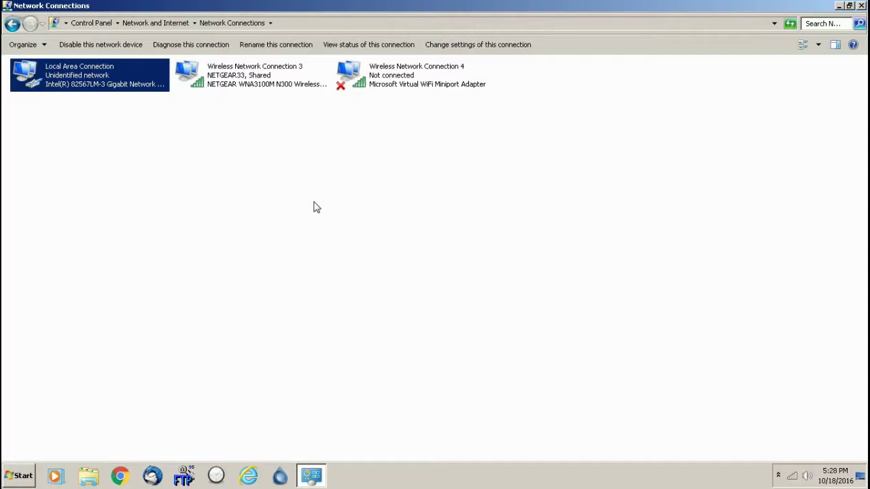
pyautogui.click(247, 149)
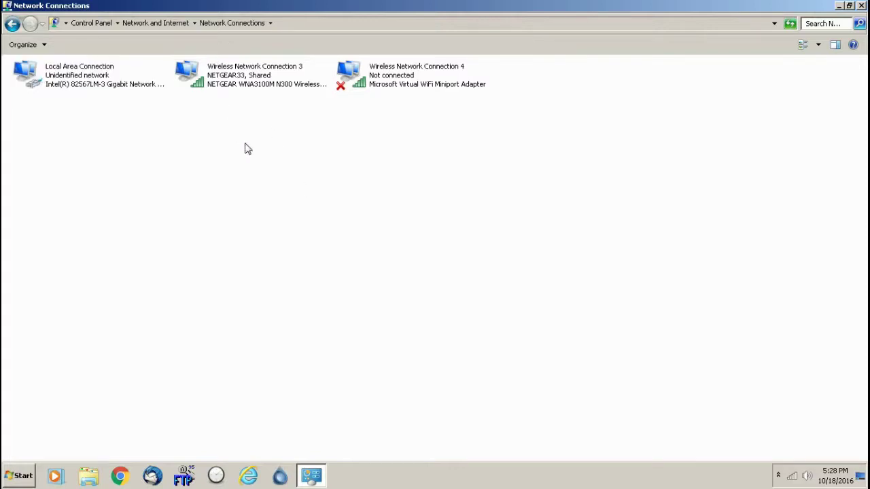
pyautogui.click(57, 75)
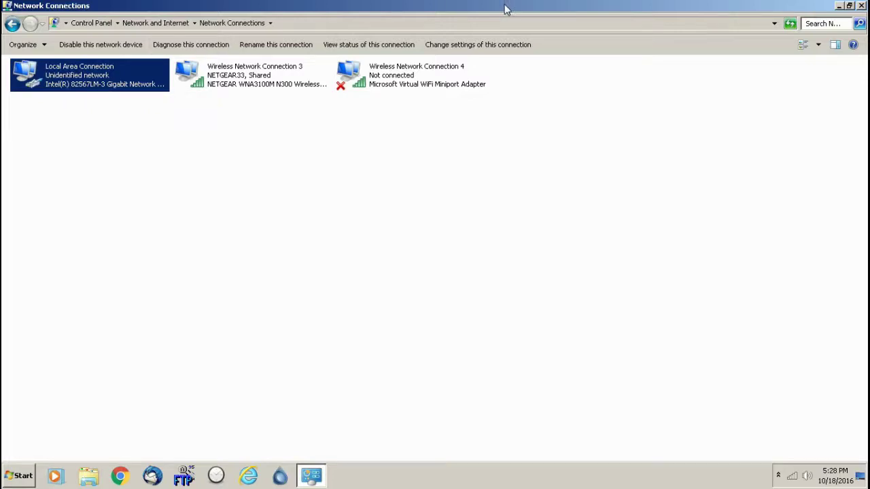
pyautogui.click(362, 190)
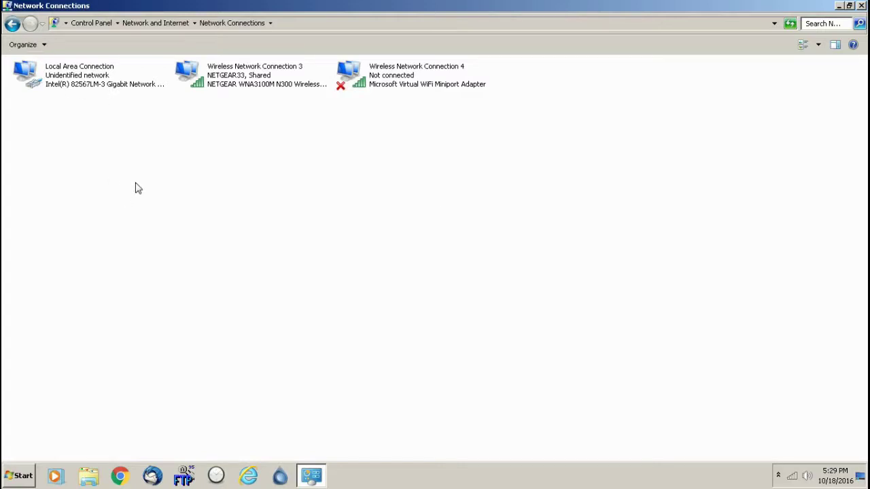
pyautogui.click(70, 83)
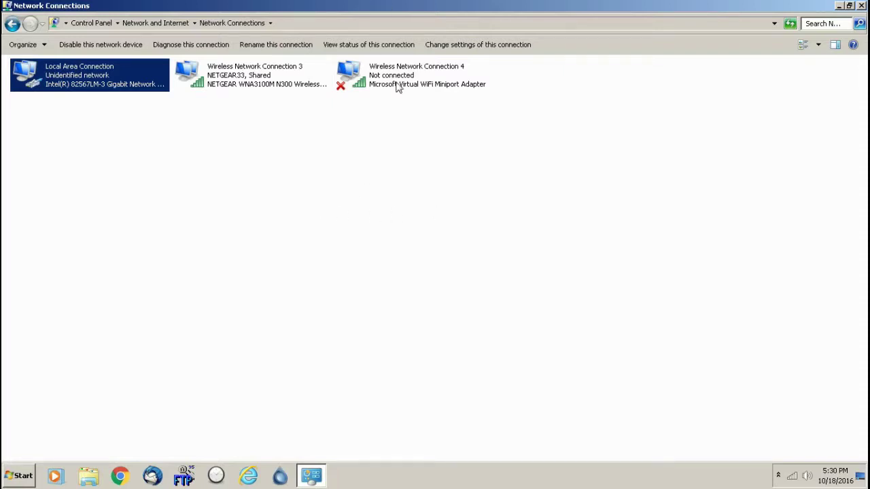
pyautogui.click(406, 160)
pyautogui.click(66, 76)
pyautogui.click(322, 242)
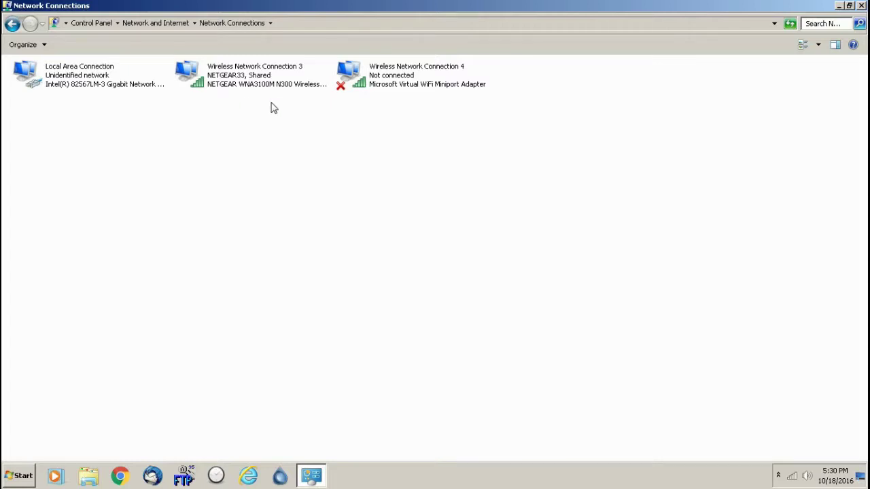
pyautogui.click(54, 72)
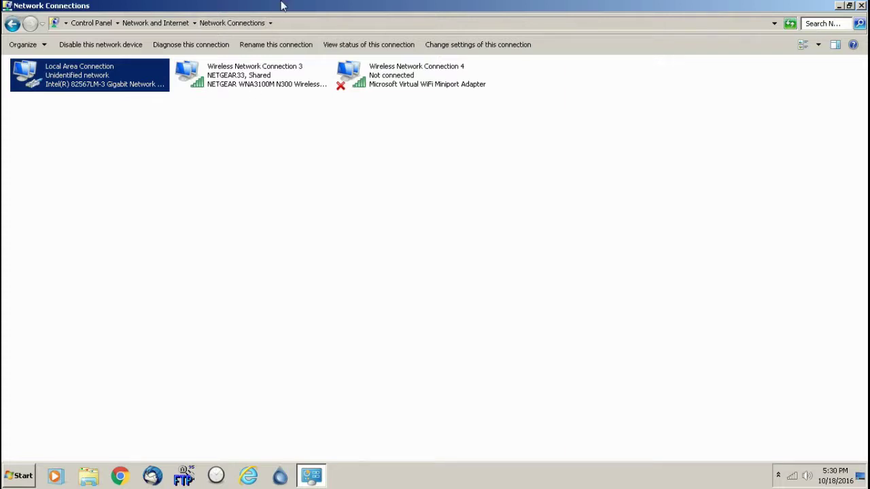
pyautogui.click(271, 164)
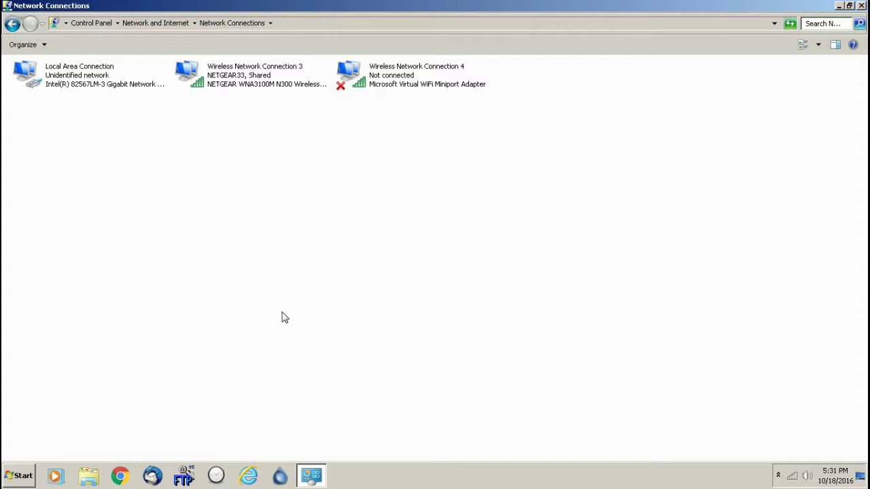
pyautogui.click(240, 88)
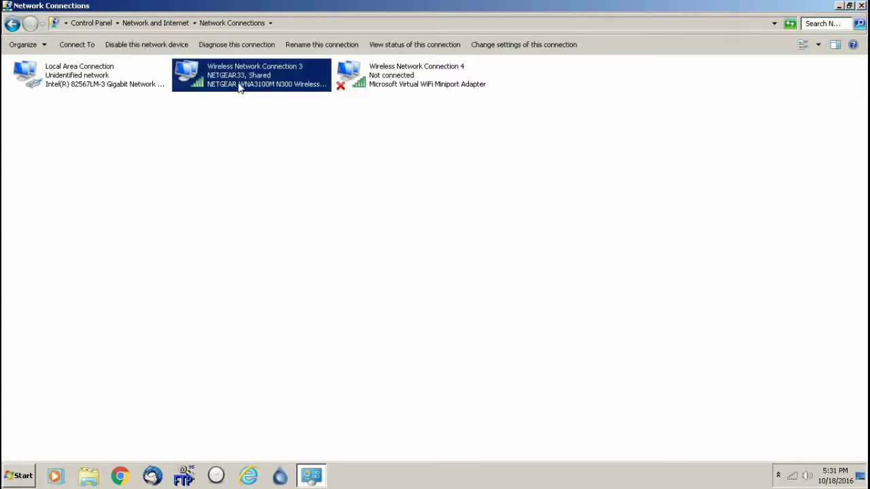
pyautogui.click(219, 262)
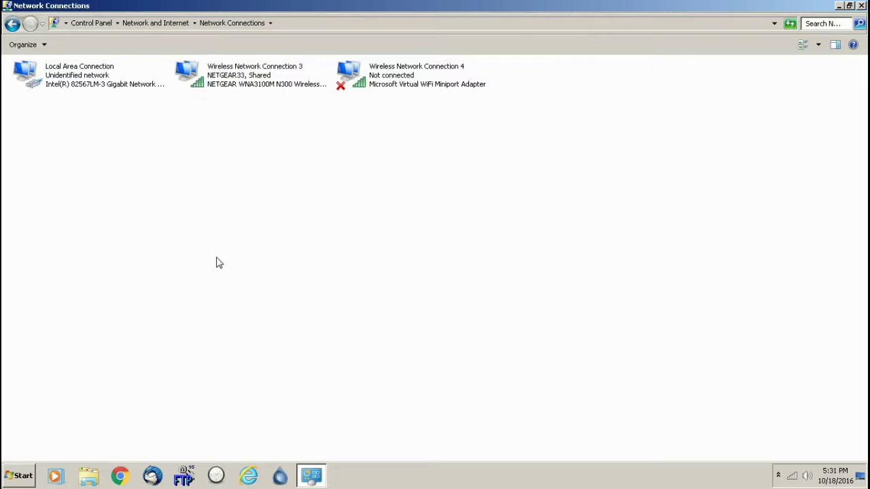